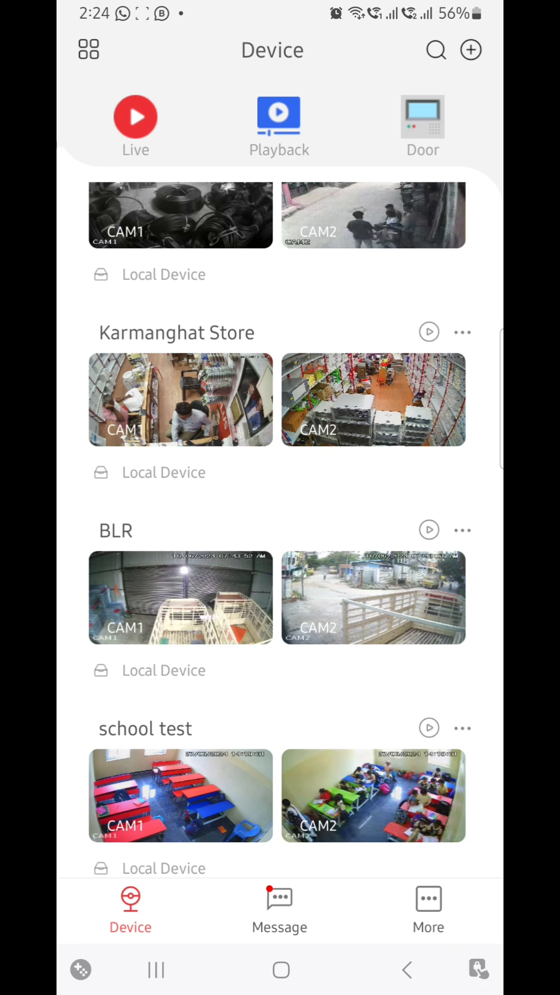
scroll(280, 544, "down", 2)
scroll(281, 544, "up", 5)
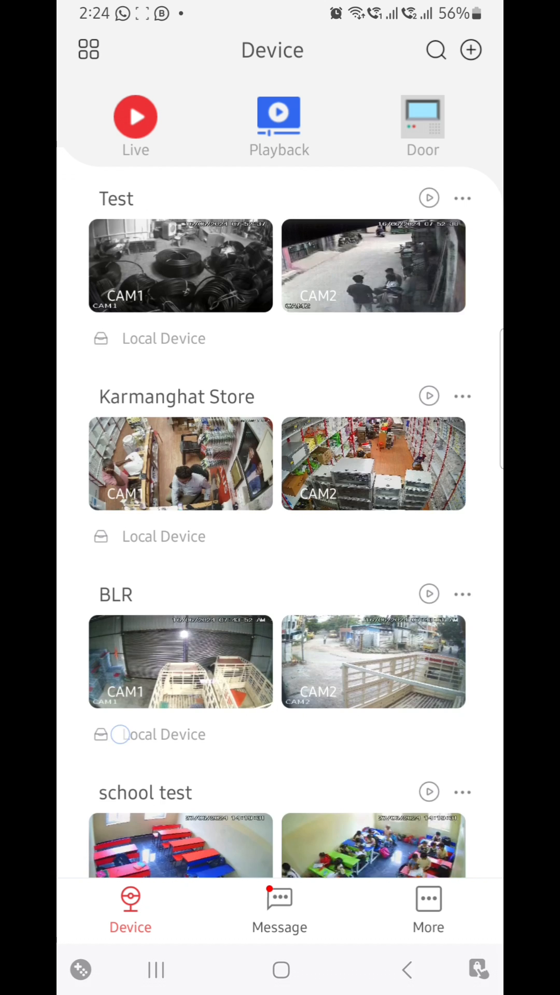
scroll(281, 545, "up", 5)
scroll(343, 676, "down", 5)
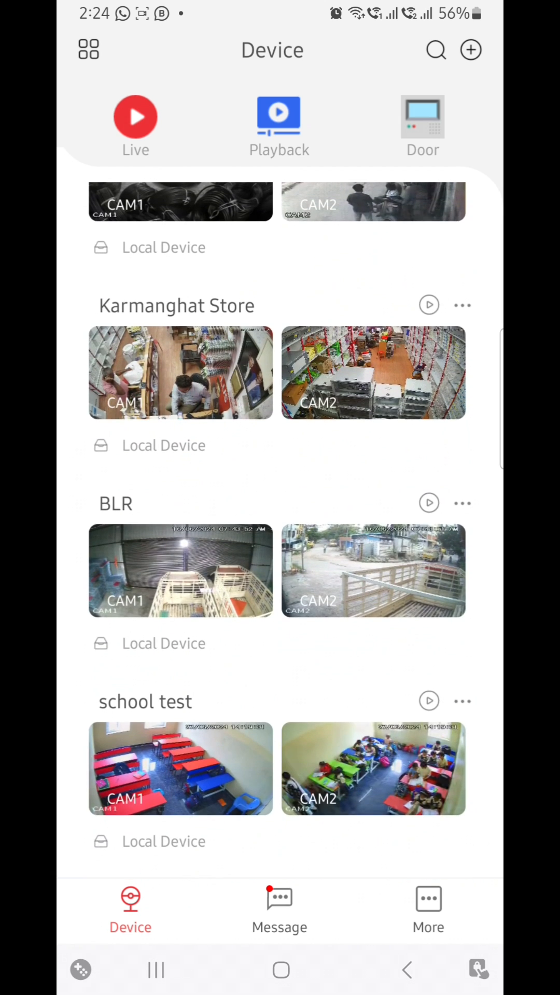
scroll(280, 544, "down", 1)
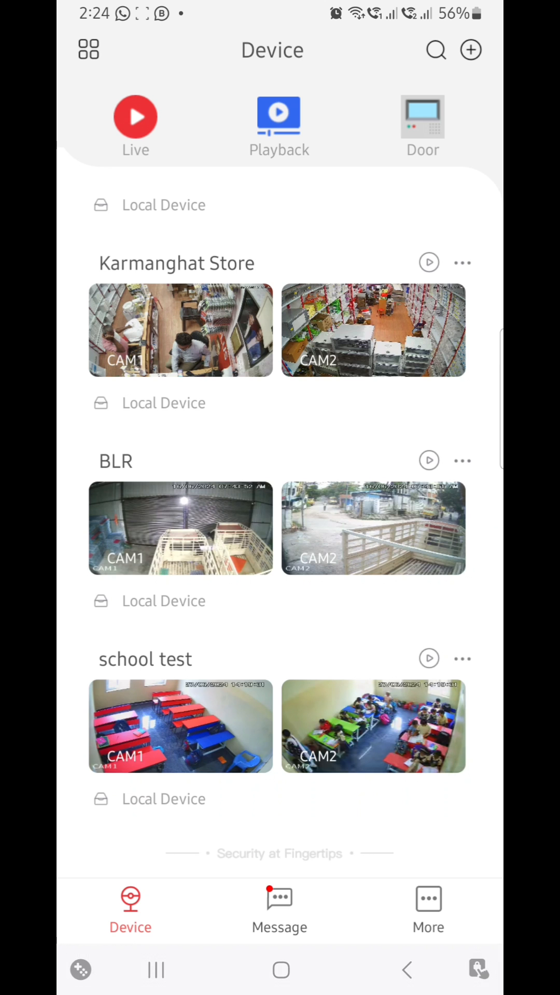
Reach the school test recorder's Remote Configuration via its options and Device Details
left_click(475, 659)
left_click(463, 659)
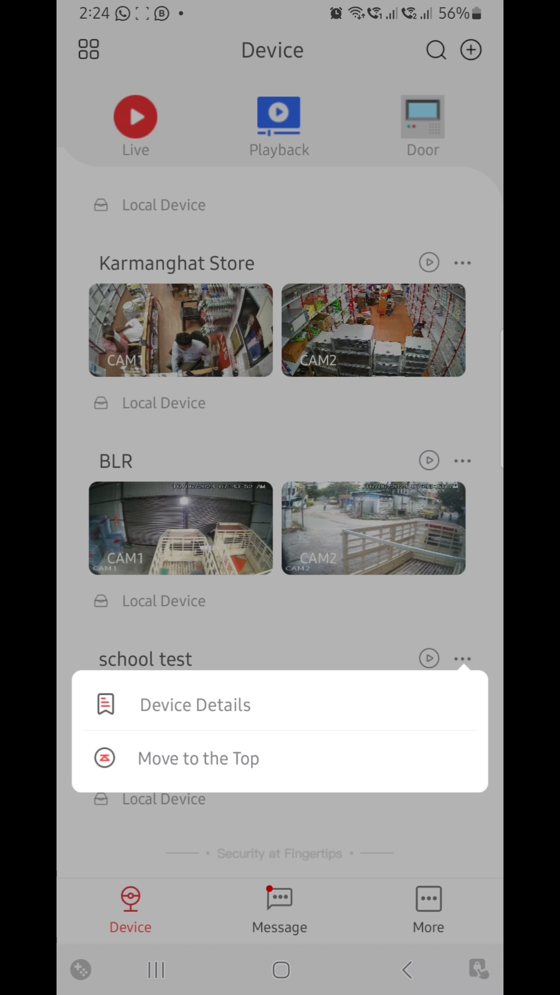
left_click(194, 705)
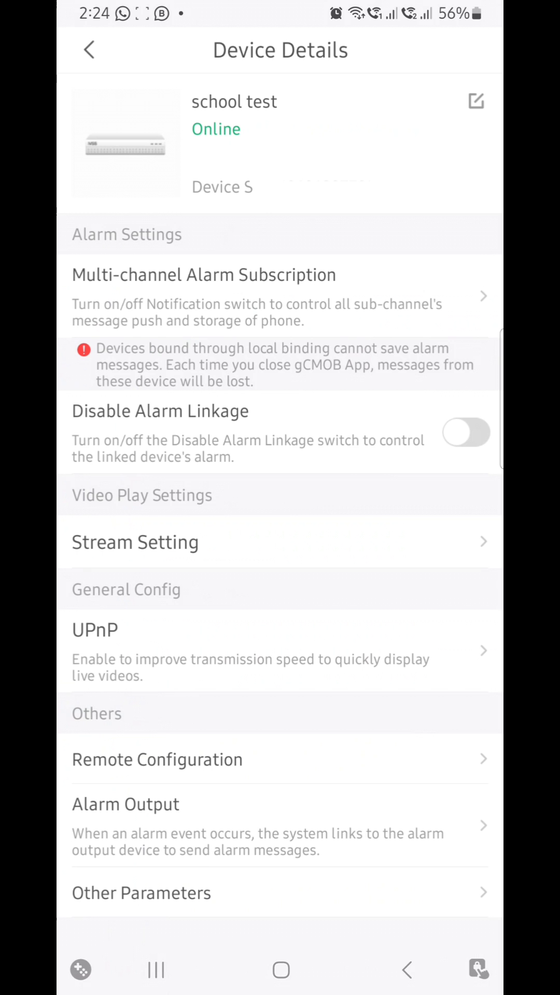
left_click(308, 764)
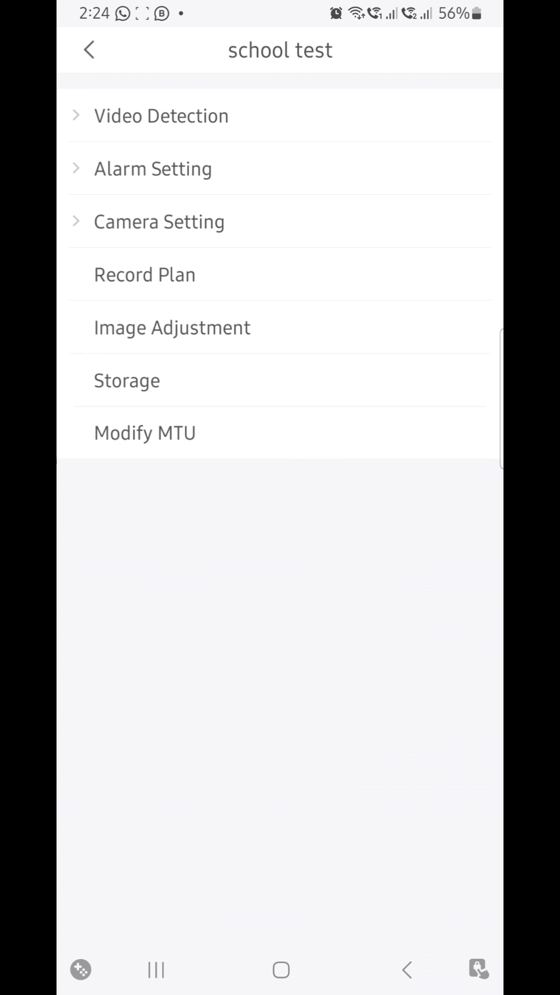
Check the Video Stream settings of CAM9 and CAM10 under Camera Setting
left_click(284, 228)
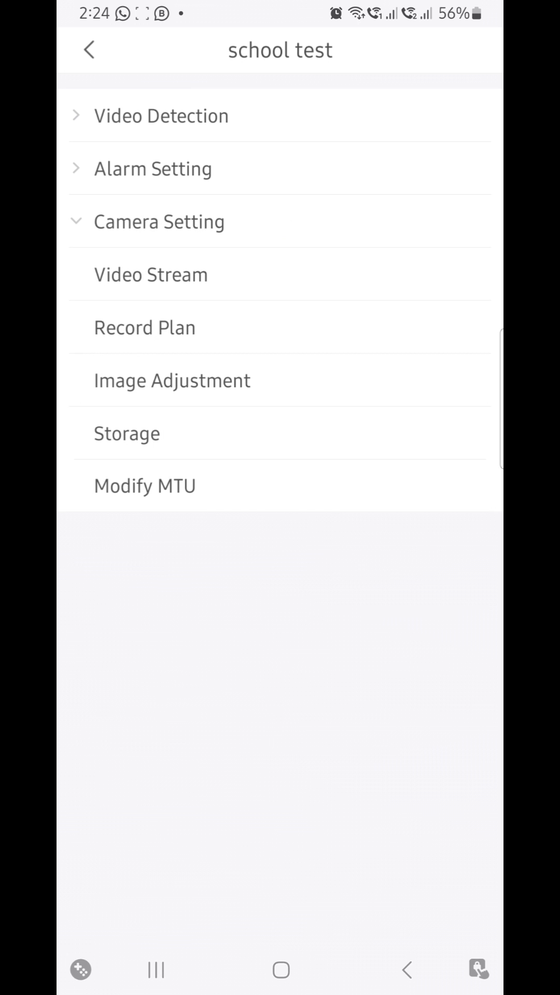
left_click(282, 280)
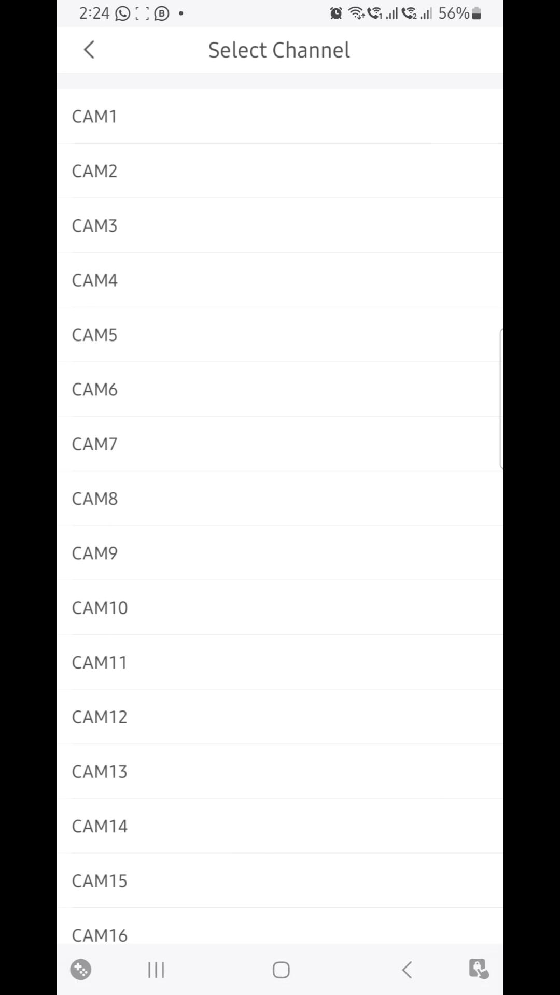
left_click(191, 553)
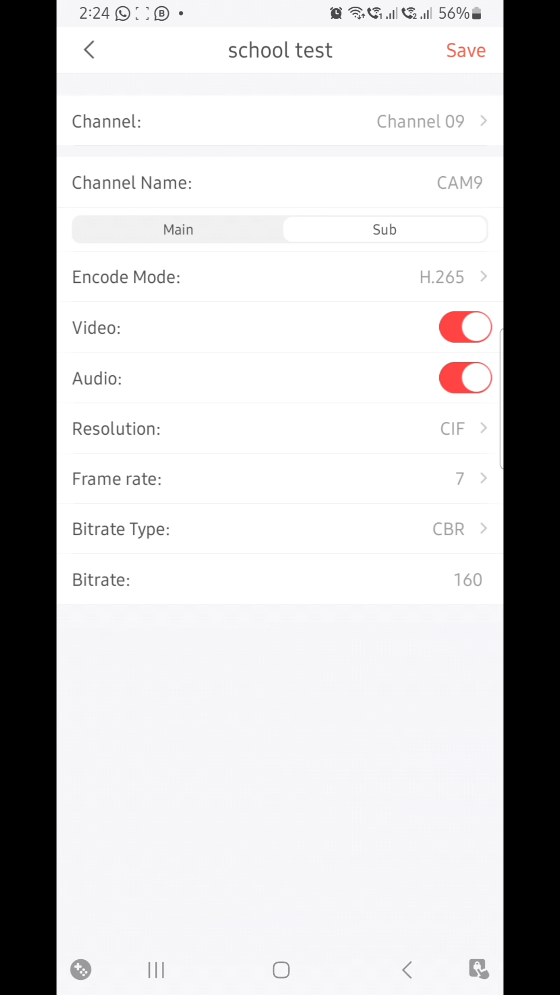
left_click(429, 230)
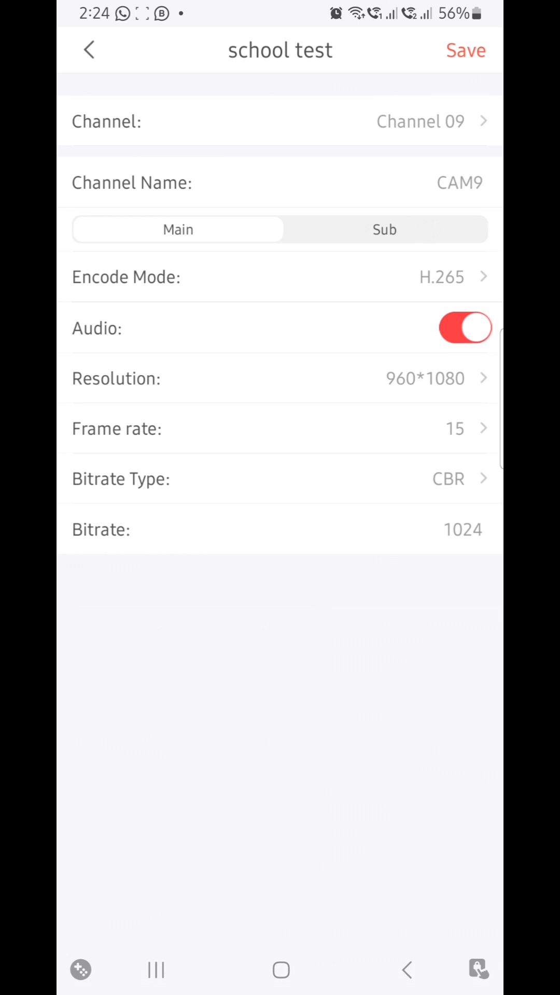
left_click(92, 50)
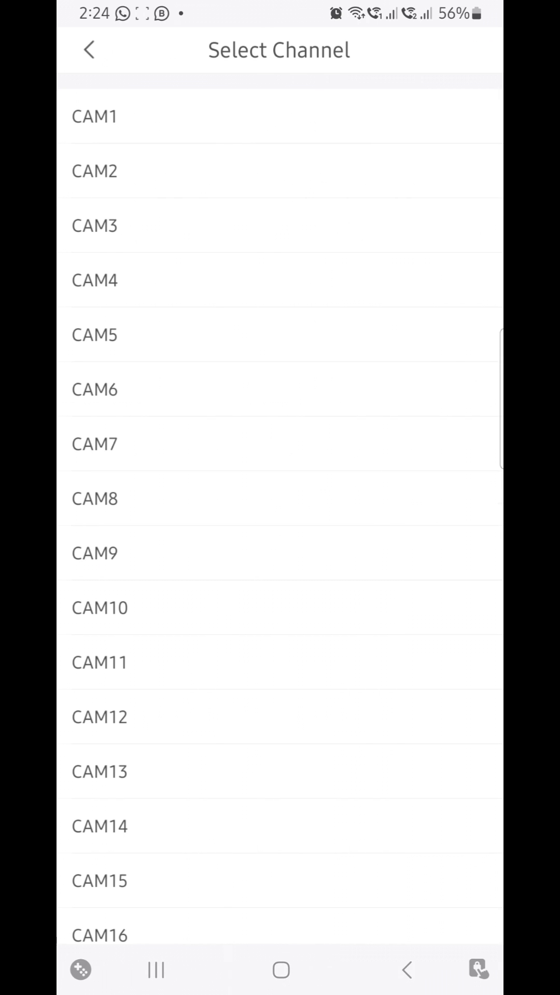
left_click(327, 613)
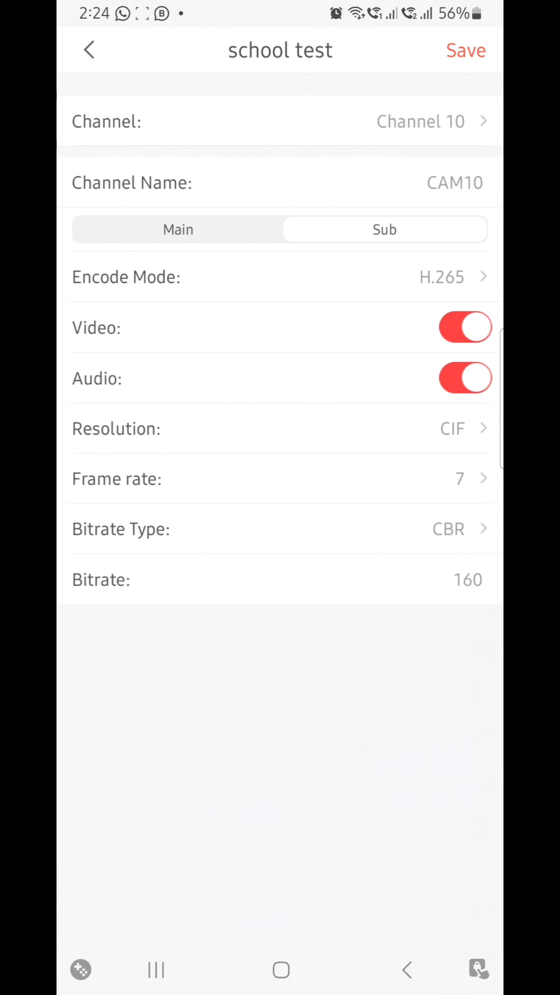
left_click(88, 50)
Keep audio on for CAM11's sub and main streams and save its stream configuration
left_click(303, 662)
left_click(465, 378)
left_click(465, 378)
left_click(178, 229)
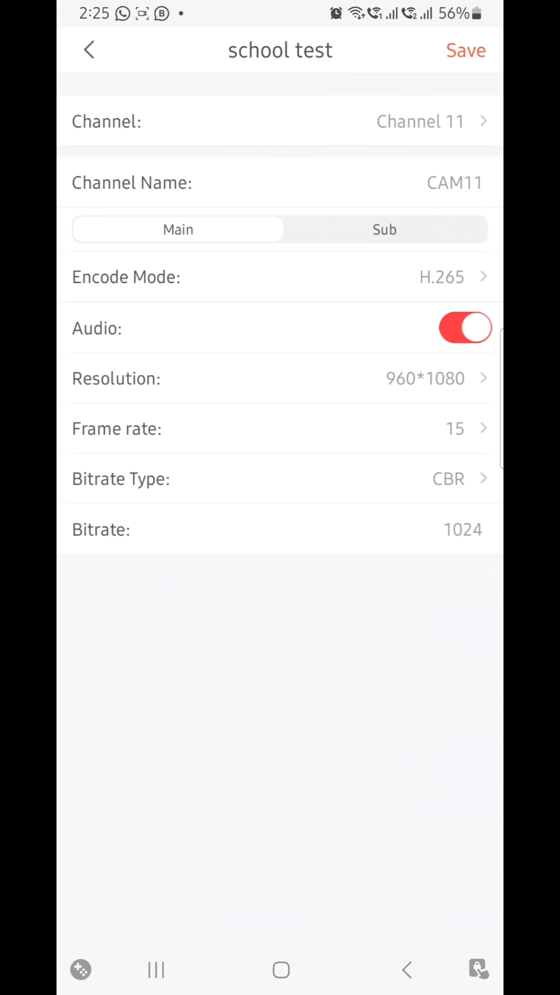
left_click(384, 230)
left_click(178, 229)
left_click(466, 50)
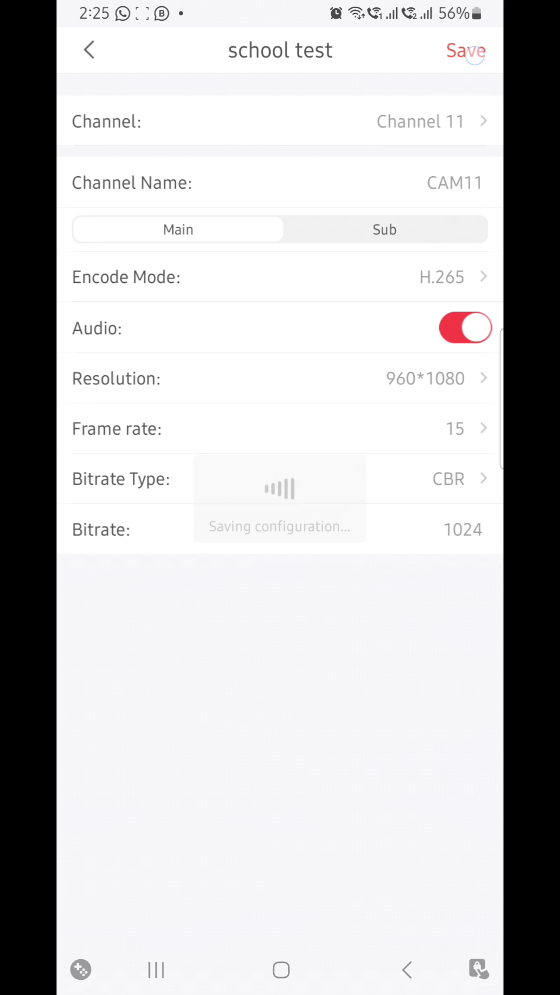
left_click(88, 49)
scroll(399, 544, "down", 5)
Turn on audio for CAM21's sub and main streams and save the configuration
left_click(273, 829)
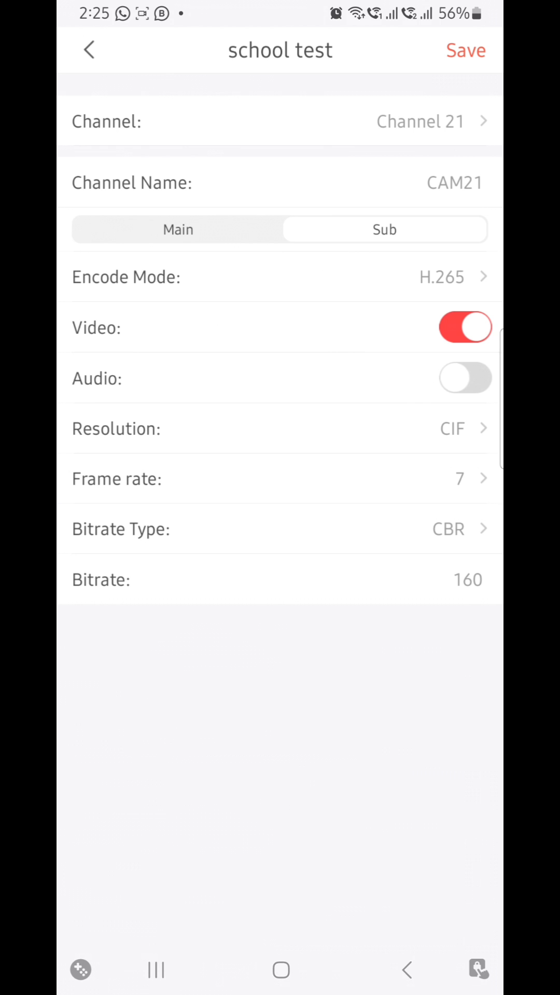
left_click(465, 378)
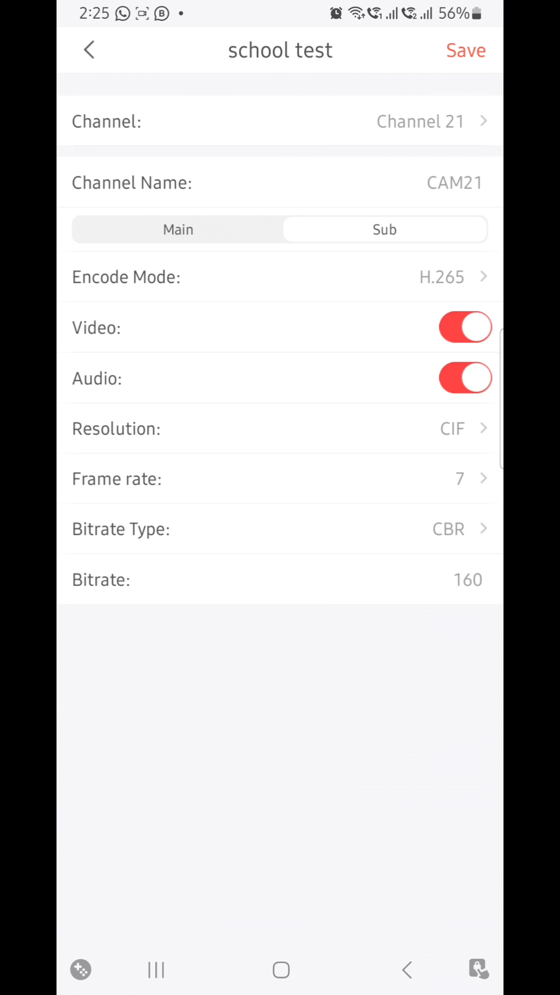
left_click(440, 230)
left_click(465, 328)
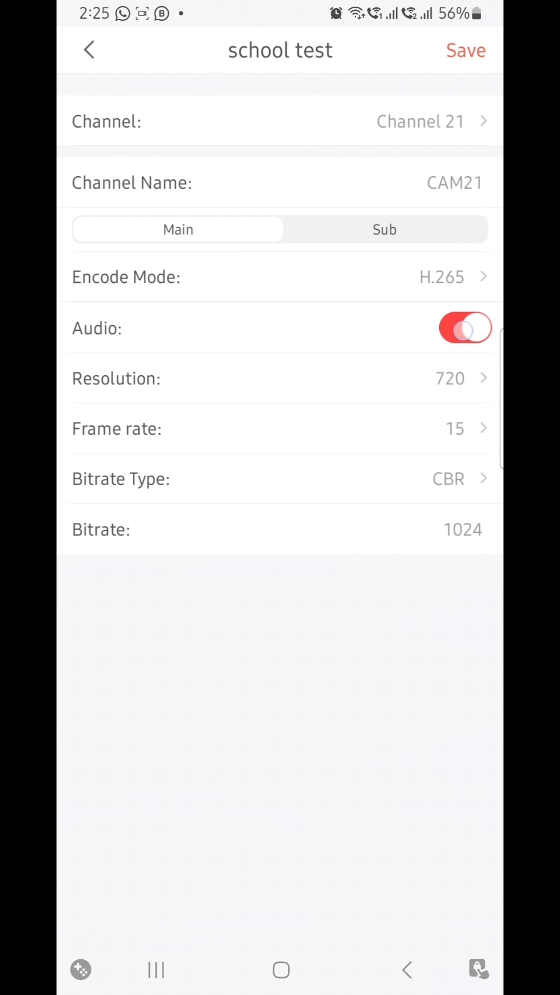
left_click(466, 50)
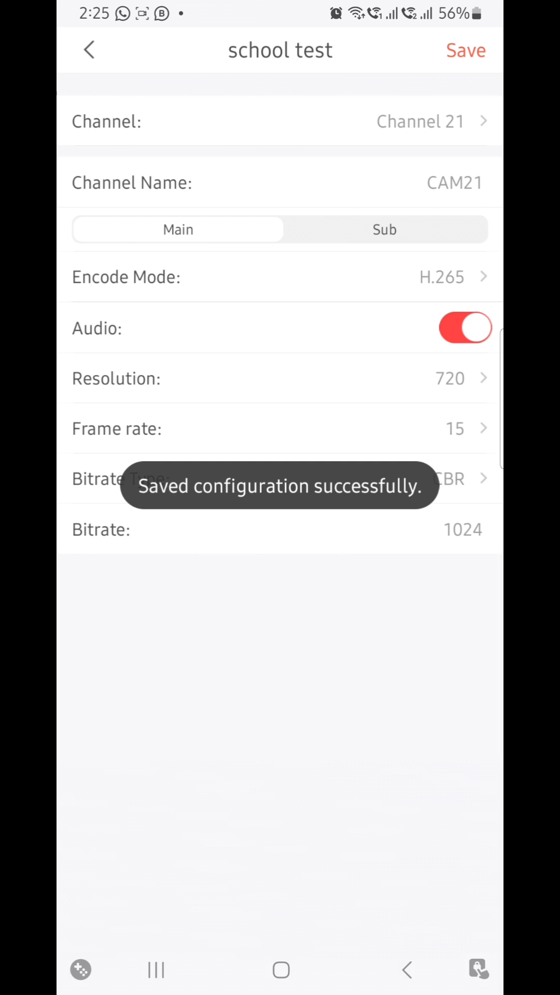
Back out of the settings pages to the device list
left_click(88, 50)
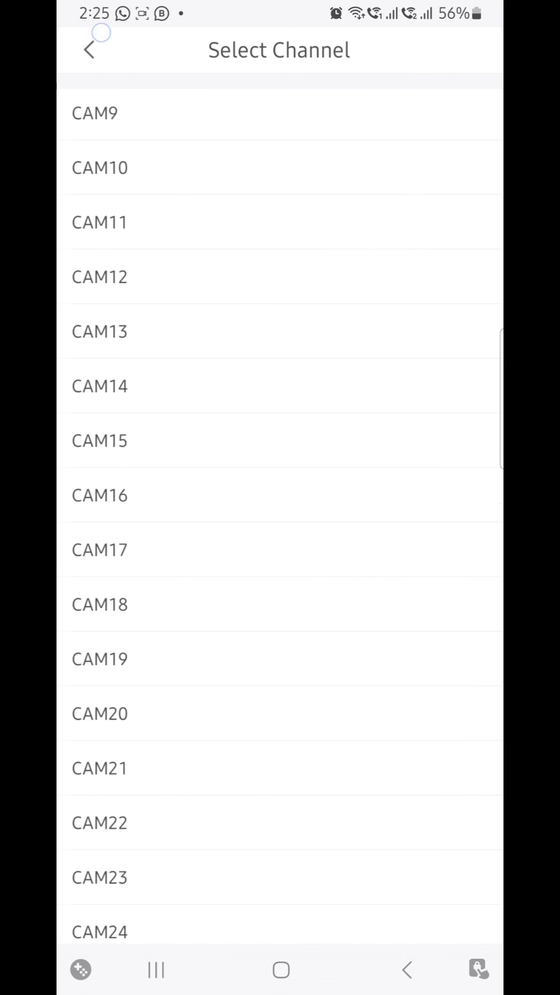
left_click(88, 51)
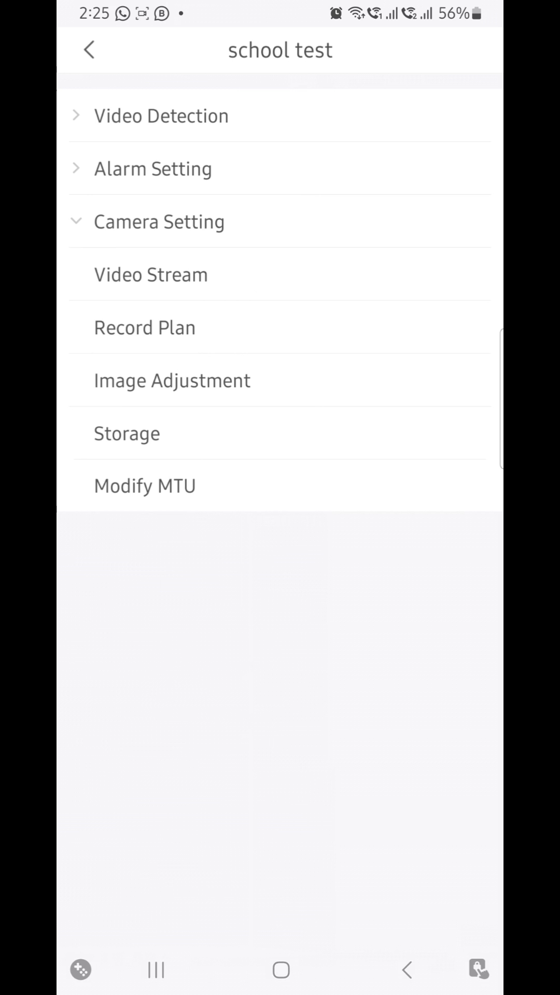
left_click(88, 50)
left_click(87, 49)
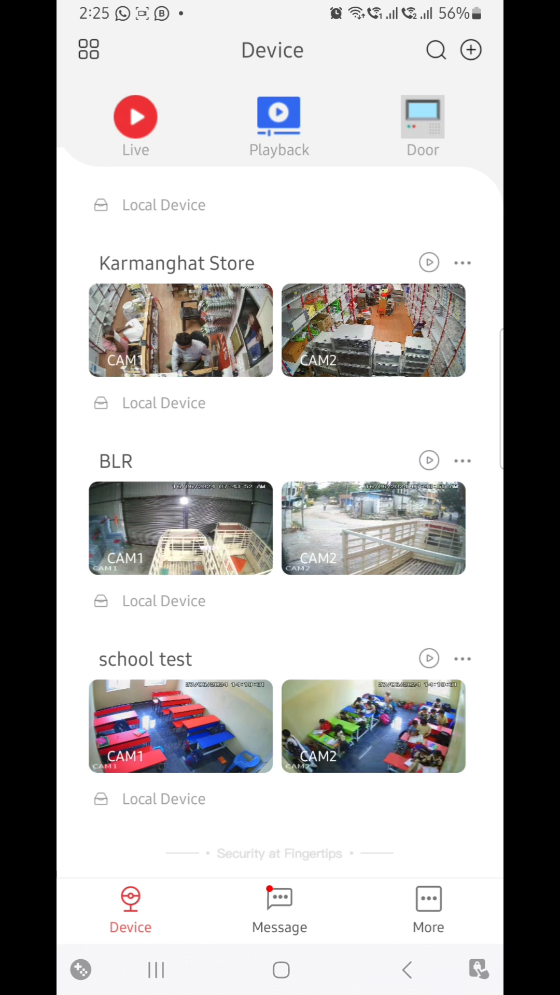
Start the live view of the school test recorder's cameras
left_click(429, 659)
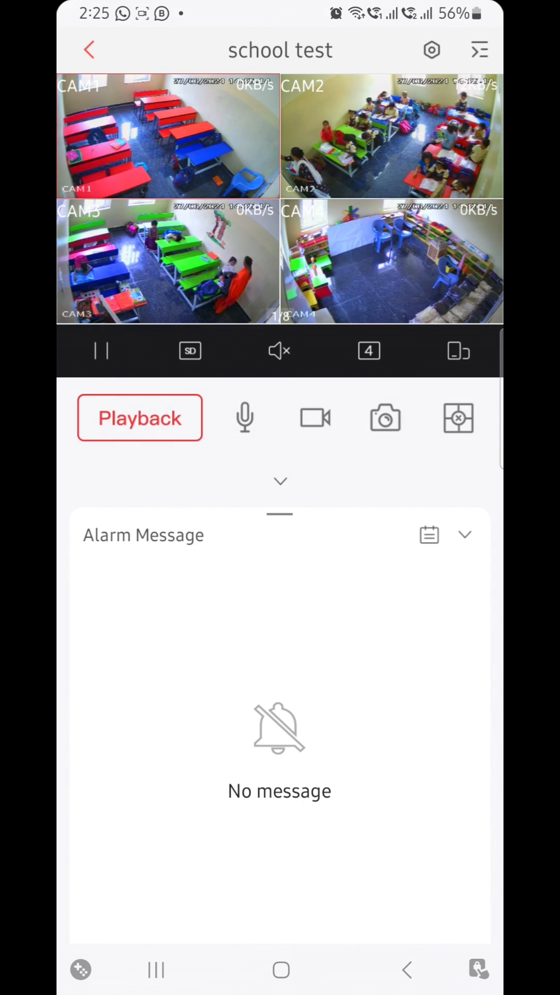
Show CAM2 alone in HD, briefly unmute its live audio, then mute it again
double_click(390, 136)
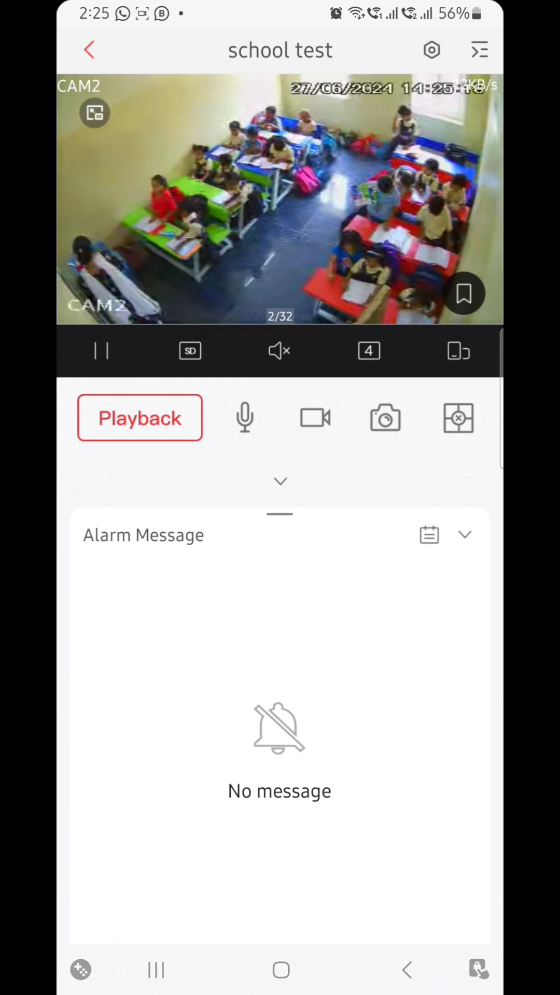
left_click(189, 352)
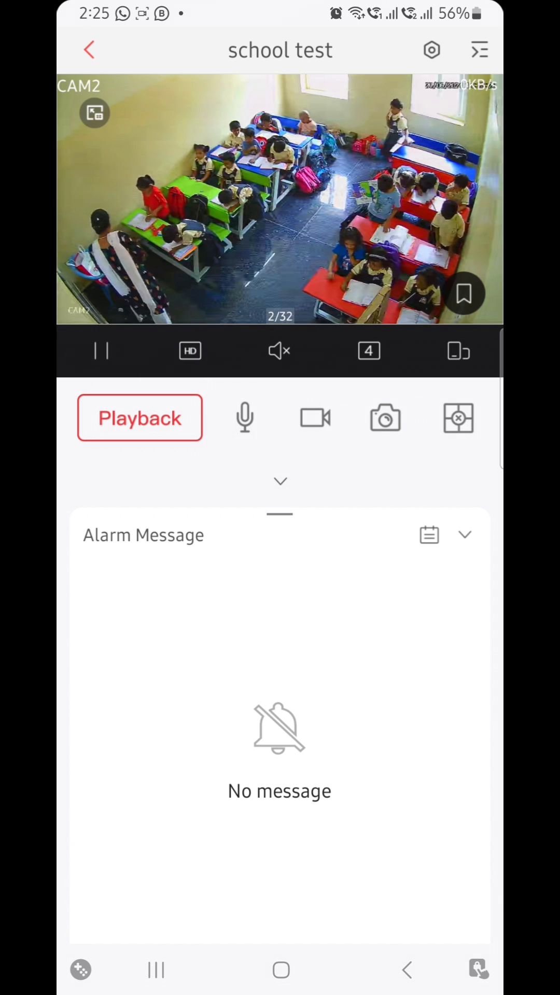
left_click(278, 352)
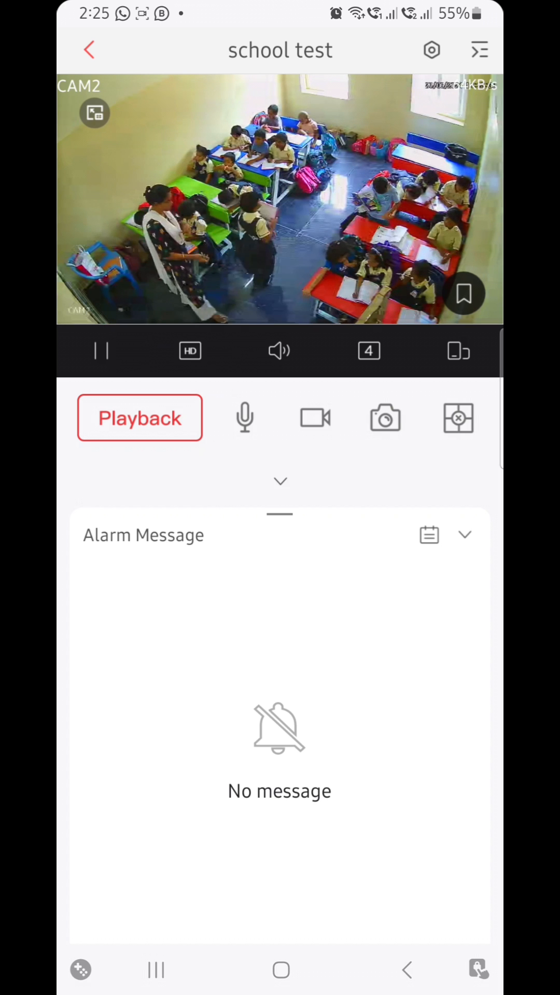
left_click(278, 351)
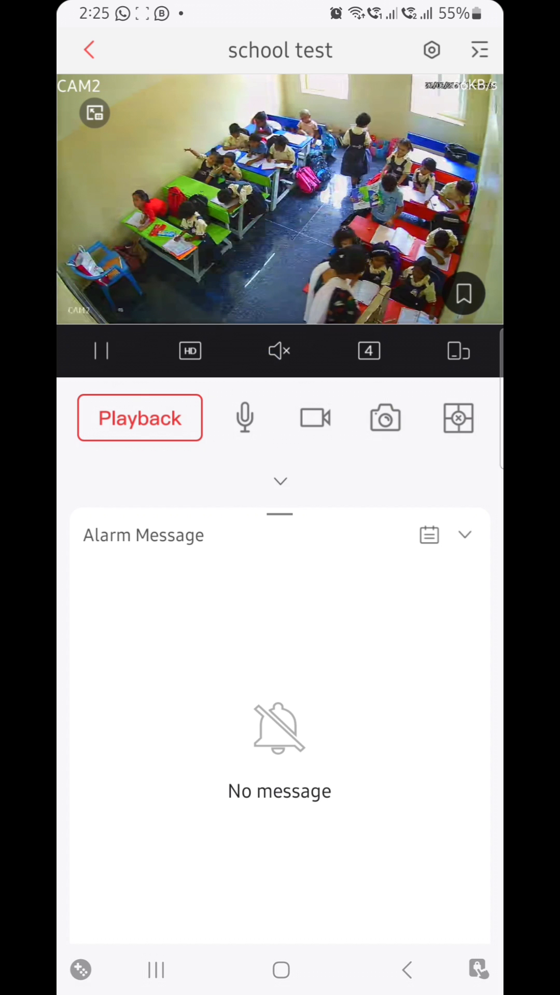